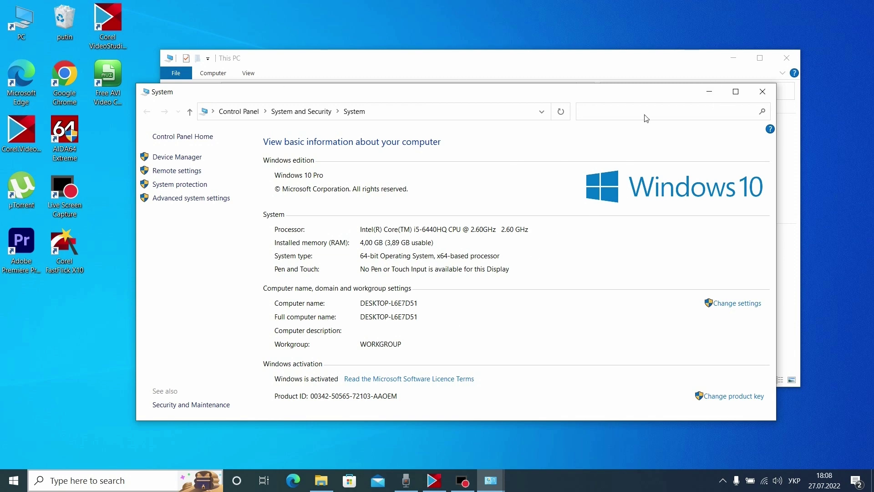
# Minimize the System window and open the safe-removal options for the external disk
pyautogui.click(708, 91)
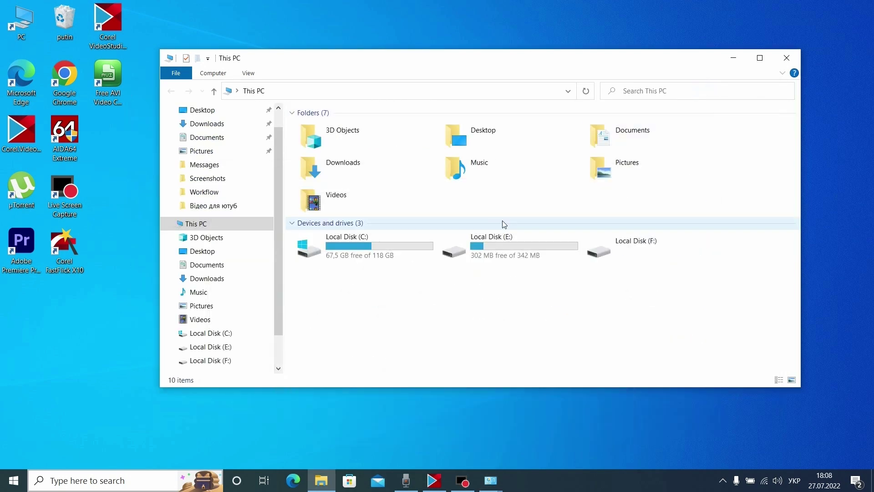
pyautogui.click(722, 480)
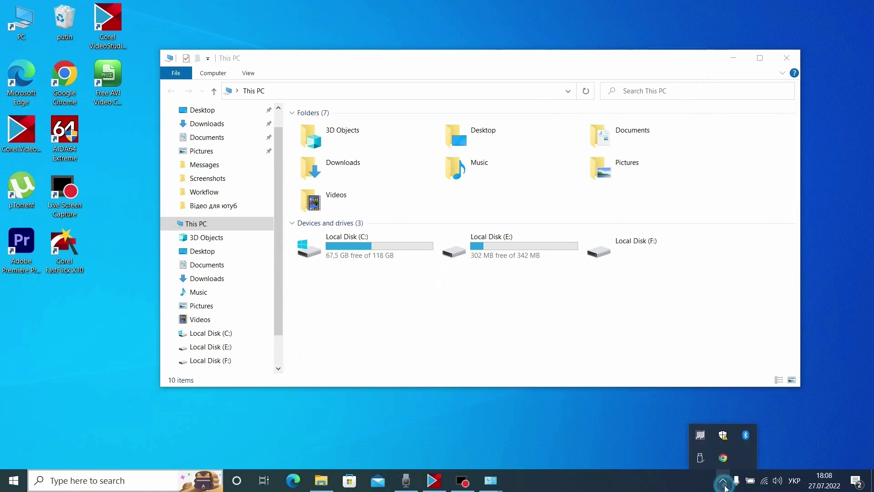
pyautogui.click(702, 458)
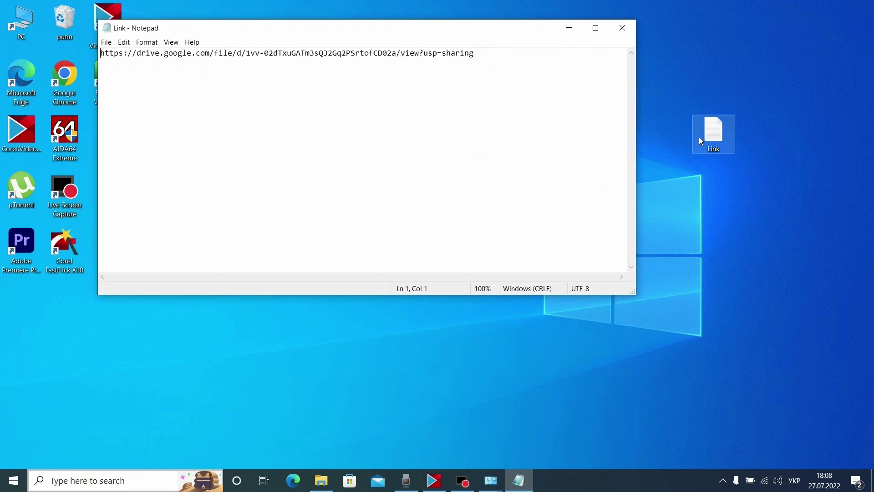
# Copy the Google Drive link from the Link text note, then minimize Notepad
pyautogui.moveTo(494, 62); pyautogui.dragTo(101, 54)
pyautogui.rightClick(171, 68)
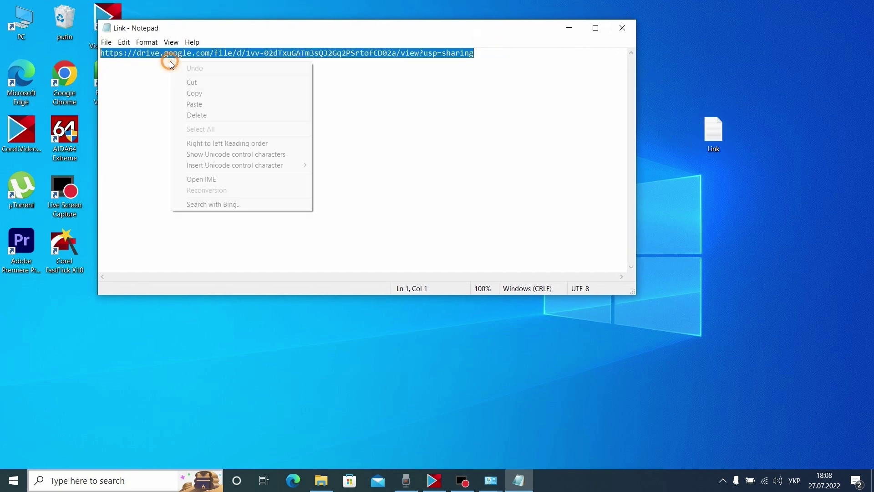
pyautogui.click(201, 93)
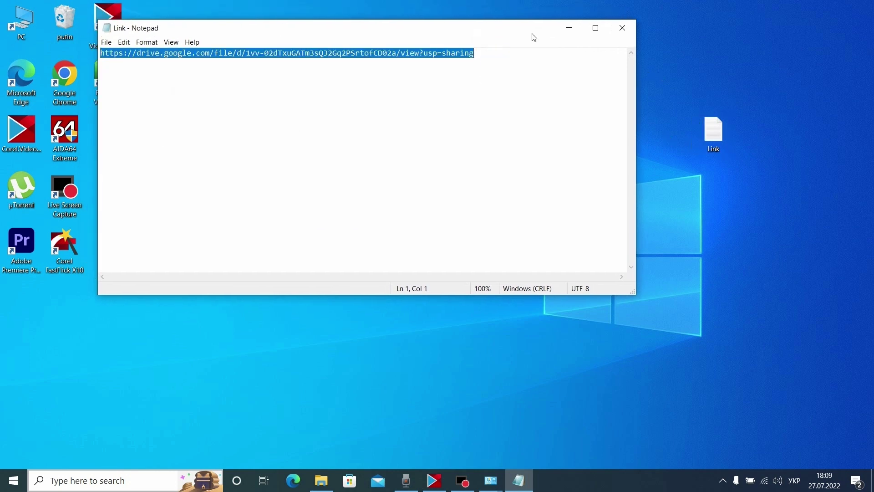
pyautogui.click(569, 35)
# Open the copied Google Drive link in a maximized Chrome window
pyautogui.doubleClick(65, 80)
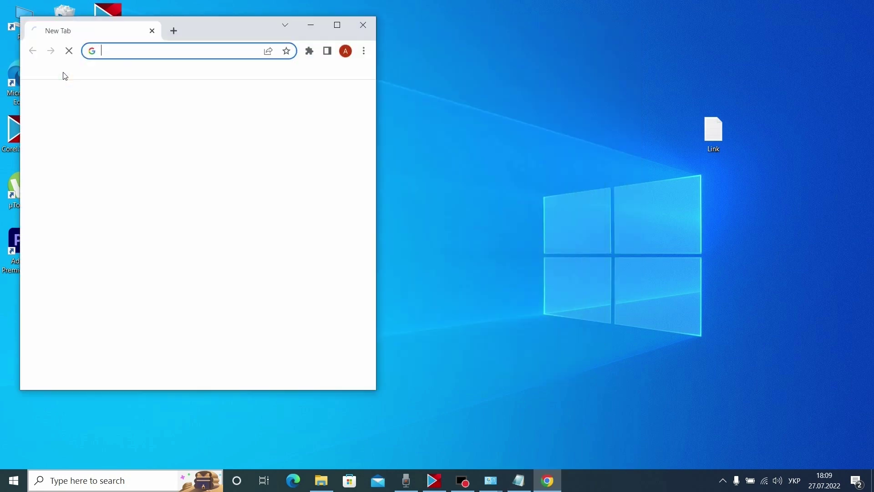
pyautogui.click(338, 25)
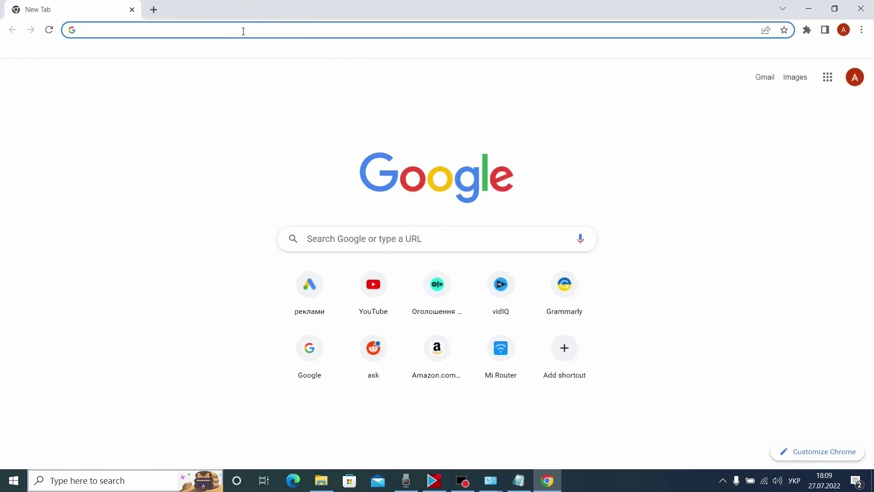
pyautogui.click(240, 28)
pyautogui.hotkey('ctrl', 'v')
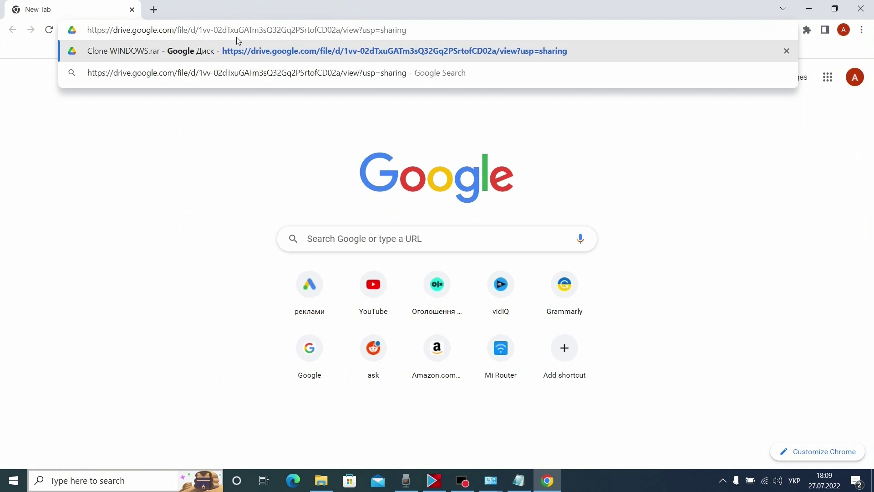
pyautogui.press('Return')
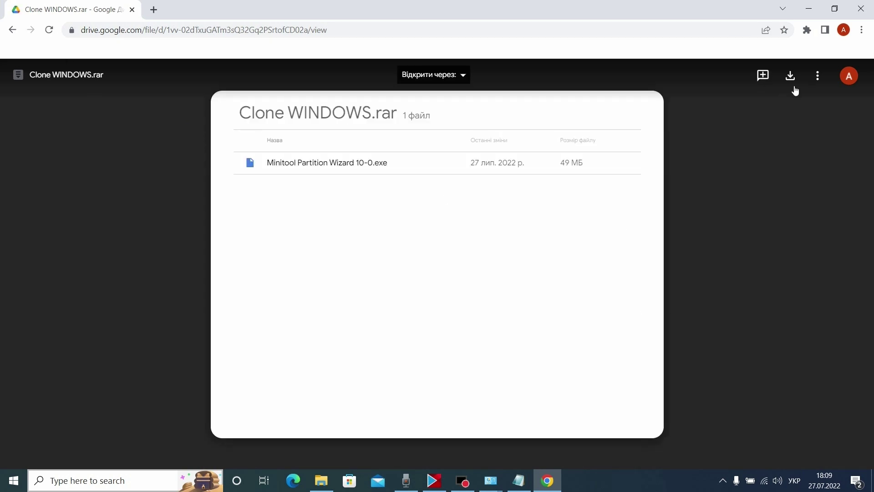
# Download Clone WINDOWS.rar, bypassing the virus-scan warning
pyautogui.click(790, 78)
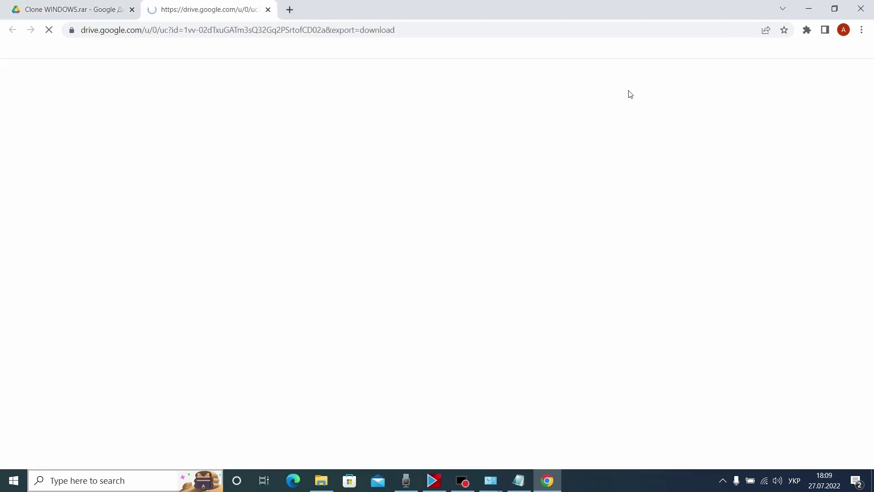
pyautogui.click(361, 166)
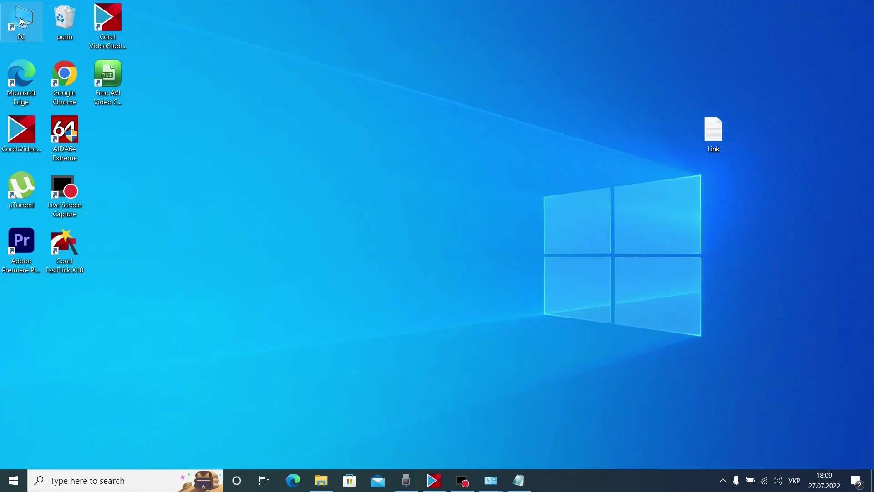
pyautogui.press('super+e')
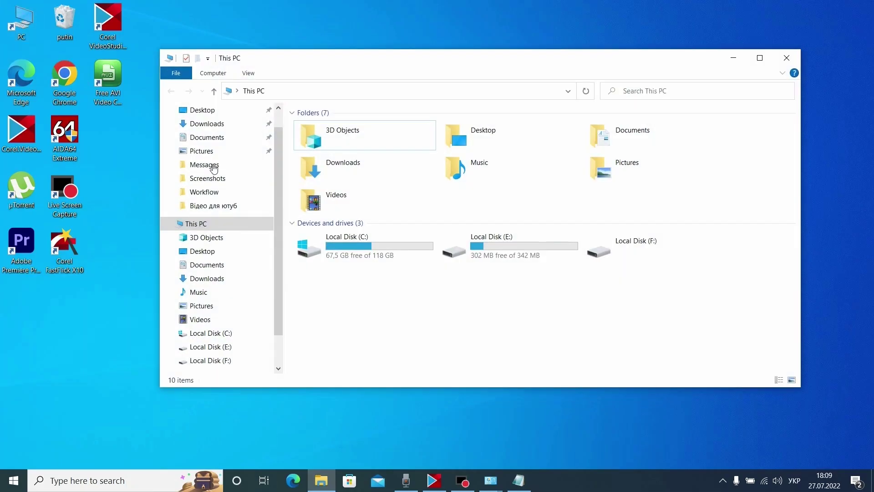
# Extract Clone WINDOWS.rar from Downloads into a Clone WINDOWS folder and run the Minitool Partition Wizard 10-0 installer
pyautogui.click(193, 125)
pyautogui.doubleClick(319, 154)
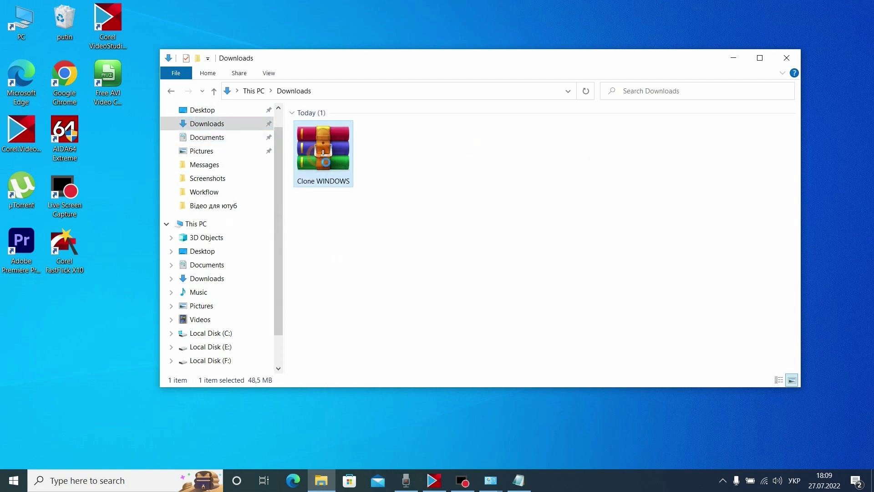
pyautogui.rightClick(319, 155)
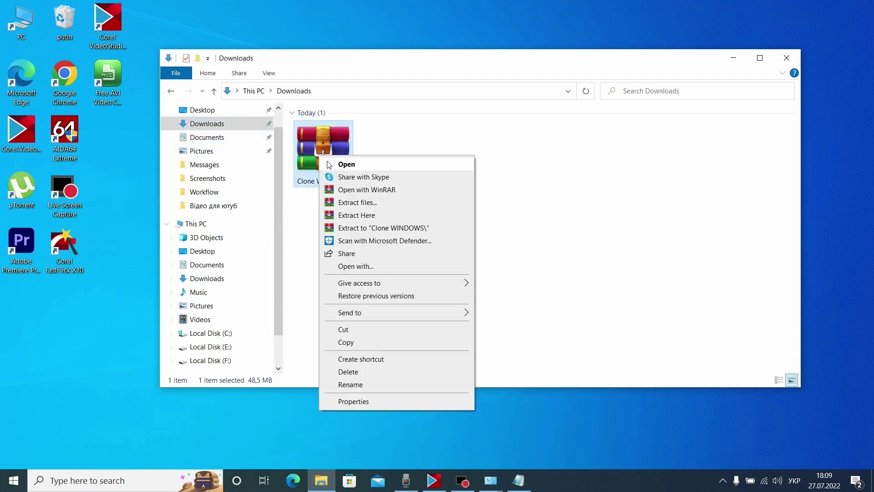
pyautogui.click(382, 232)
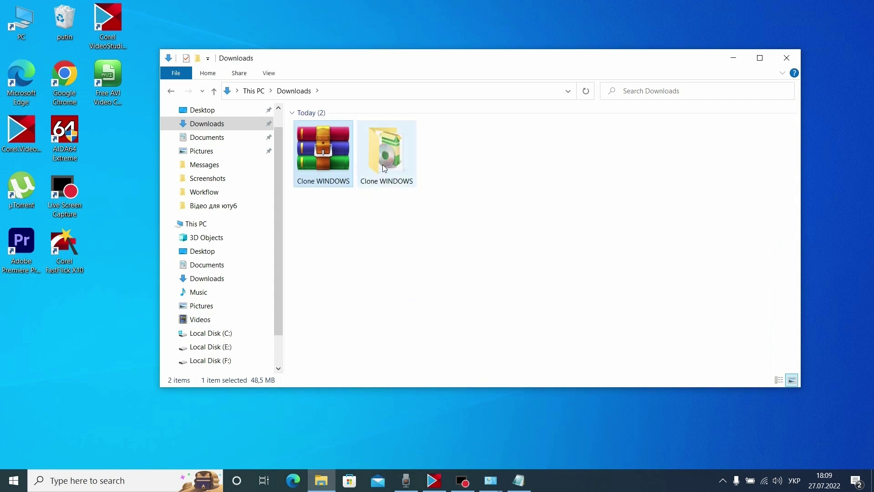
pyautogui.doubleClick(391, 159)
pyautogui.doubleClick(327, 130)
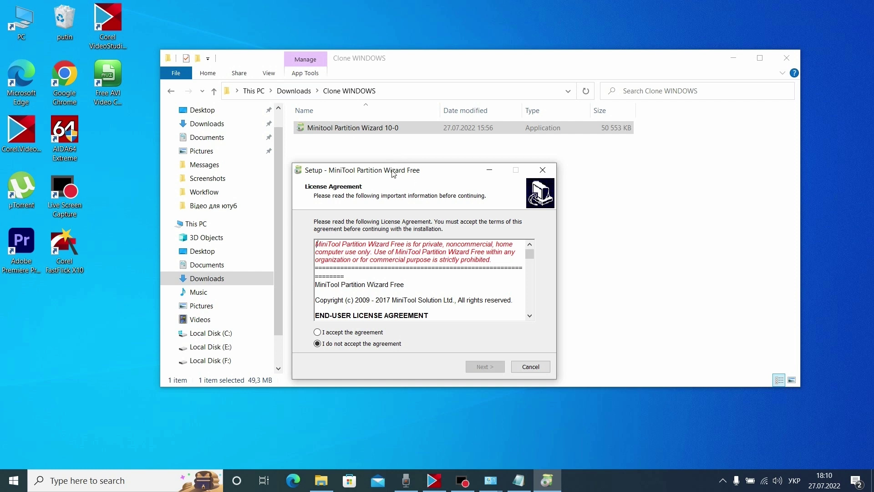
# Accept the license, keep the default install location and desktop shortcut, and install Partition Wizard Free
pyautogui.moveTo(393, 173); pyautogui.dragTo(393, 161)
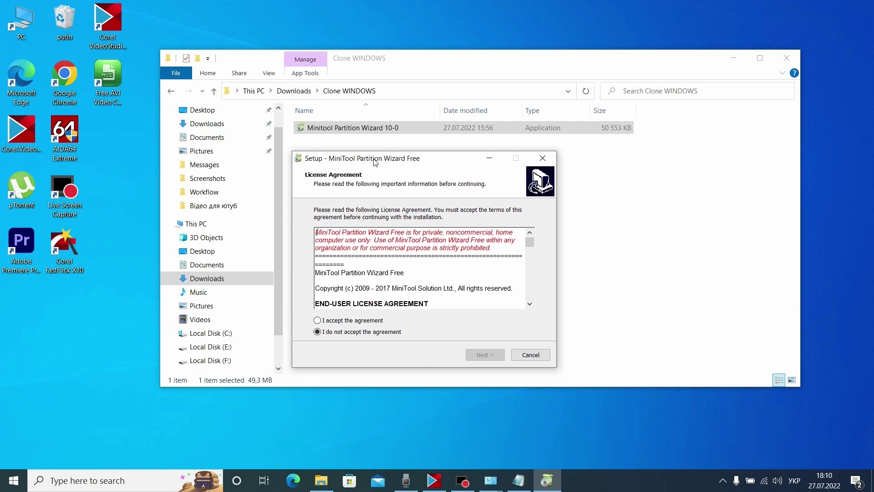
pyautogui.moveTo(375, 162); pyautogui.dragTo(376, 168)
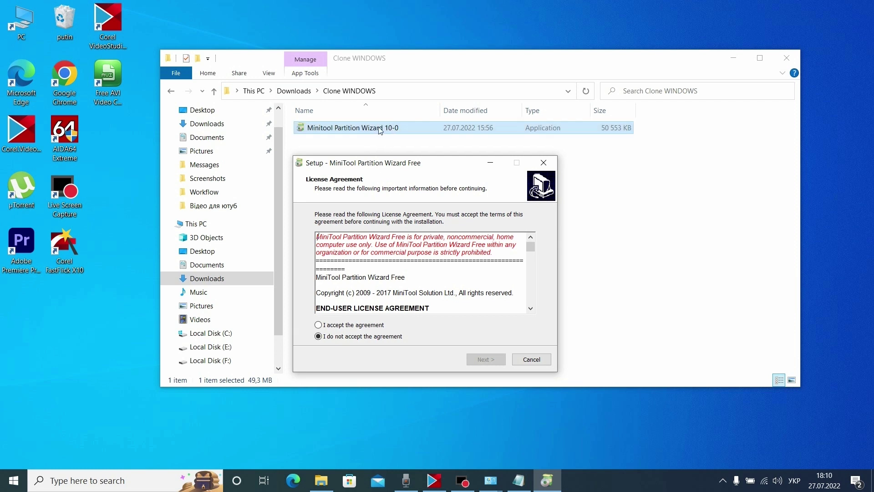
pyautogui.click(356, 328)
pyautogui.click(495, 359)
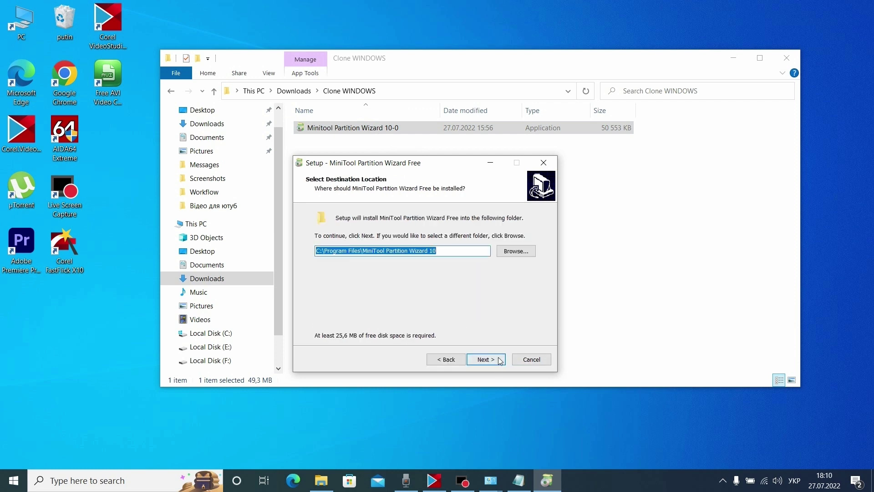
pyautogui.click(496, 362)
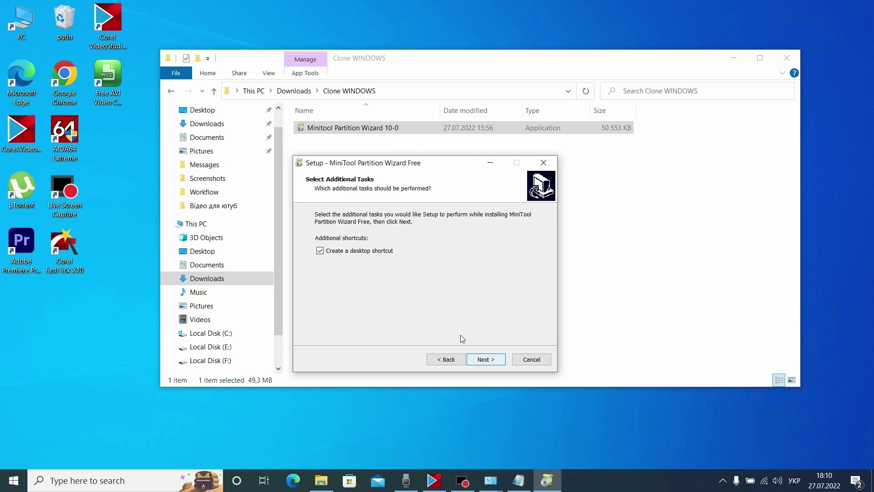
pyautogui.click(499, 360)
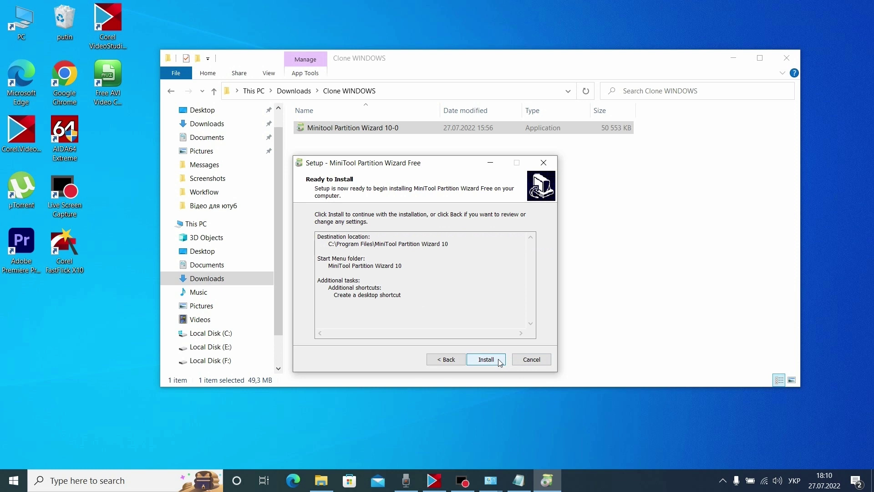
pyautogui.click(499, 361)
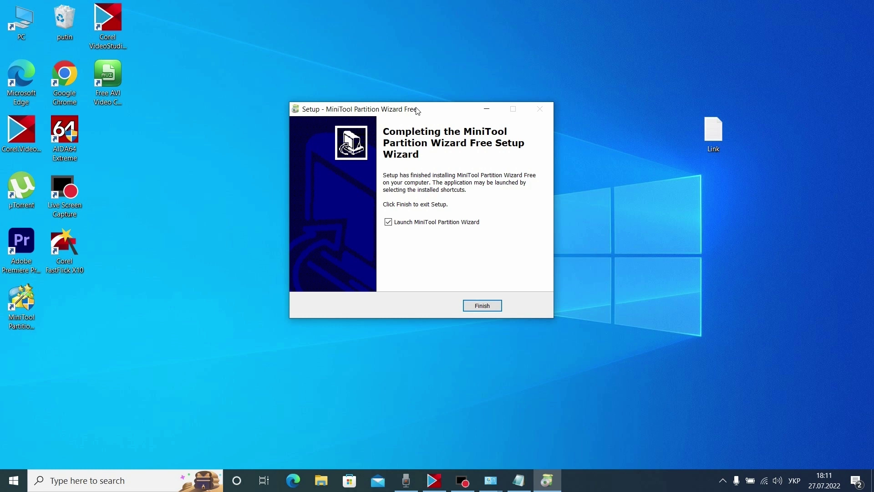
# Finish setup with Launch checked and close the Edge feedback page
pyautogui.moveTo(408, 109); pyautogui.dragTo(398, 103)
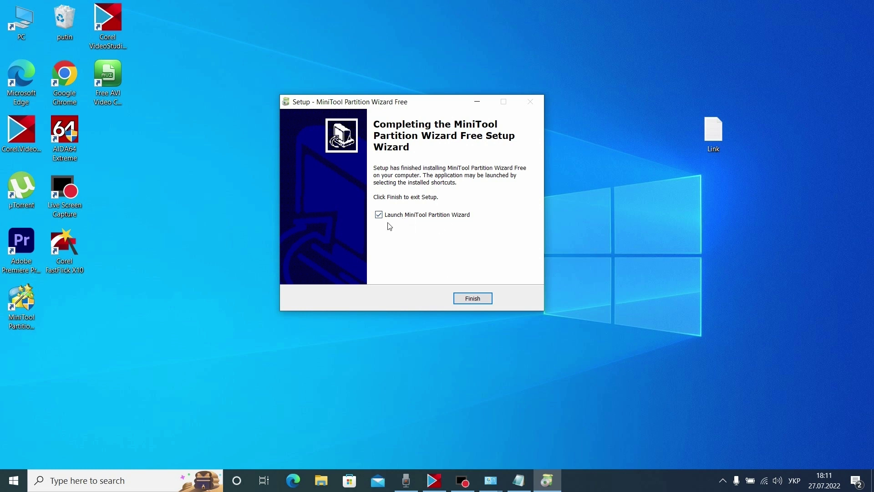
pyautogui.click(474, 299)
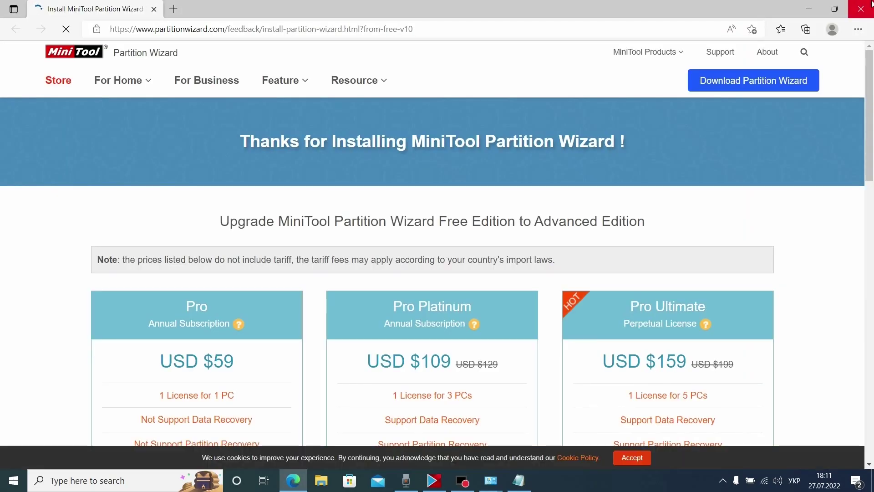
pyautogui.click(861, 9)
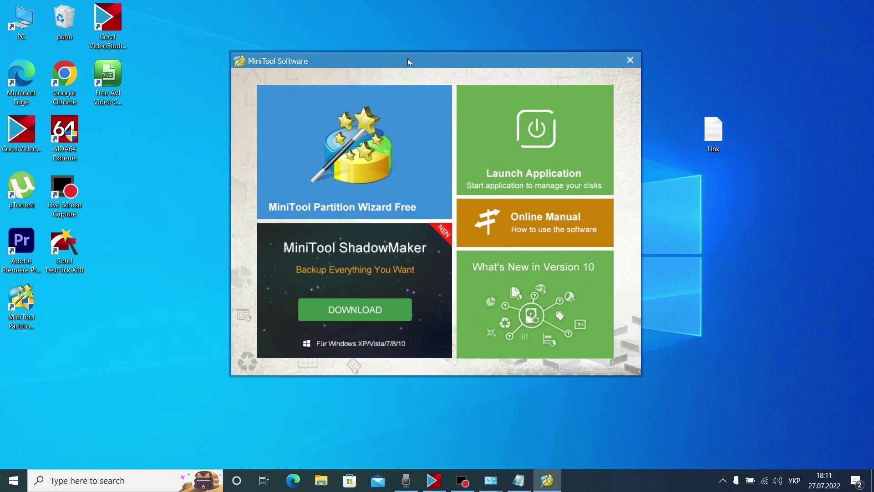
# Open Partition Wizard Free, delete all partitions on Disk 2, and select Disk 1
pyautogui.click(332, 152)
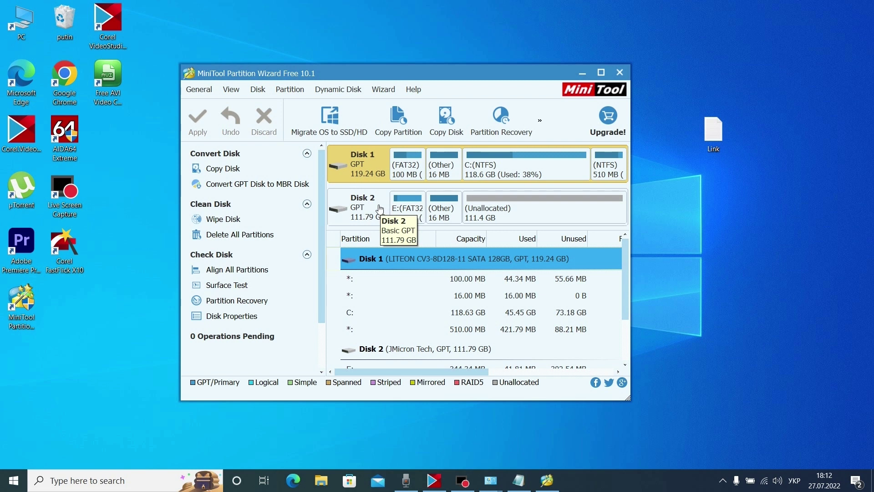
pyautogui.click(355, 207)
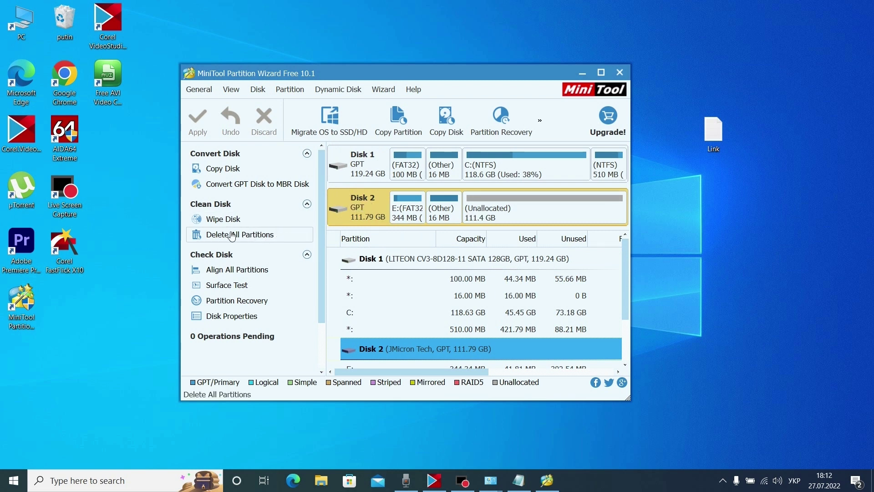
pyautogui.click(256, 240)
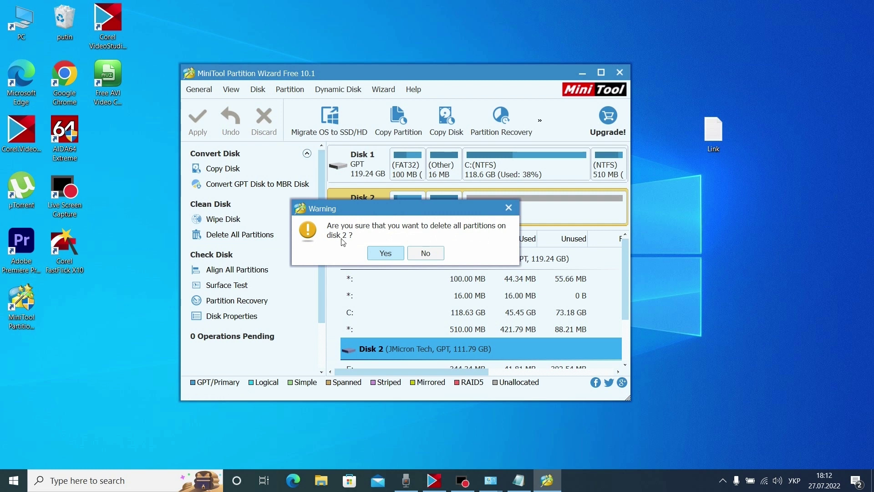
pyautogui.click(385, 253)
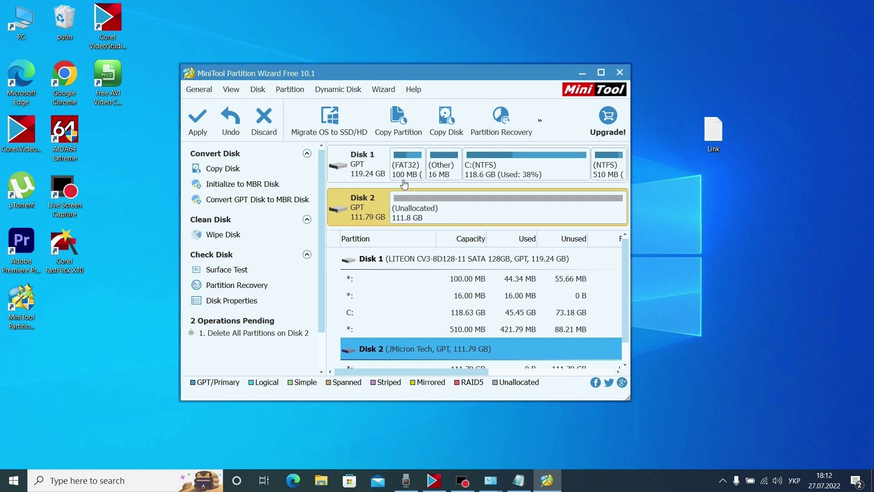
pyautogui.click(377, 169)
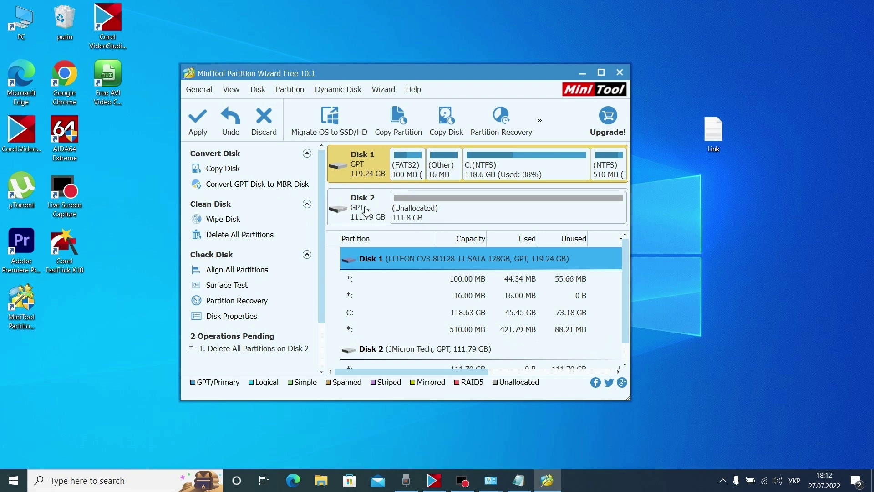
# Migrate the OS with option A to Disk 2, fitting partitions to the entire disk
pyautogui.click(334, 125)
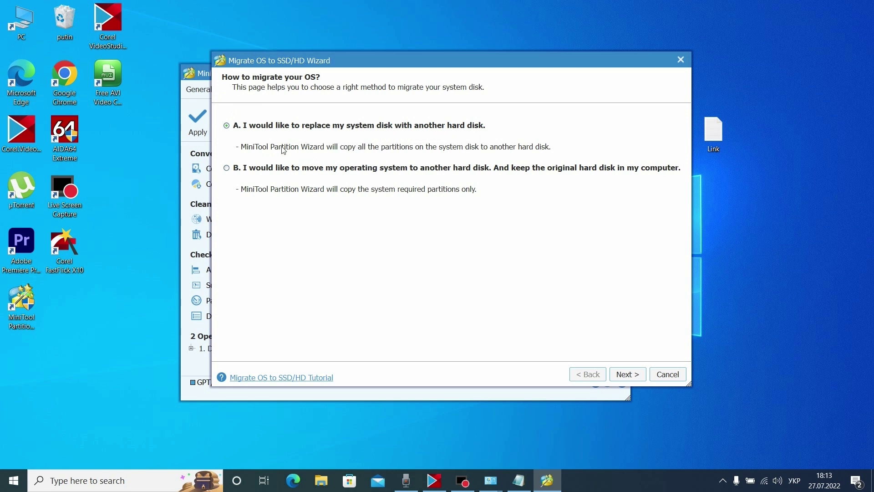
pyautogui.click(631, 373)
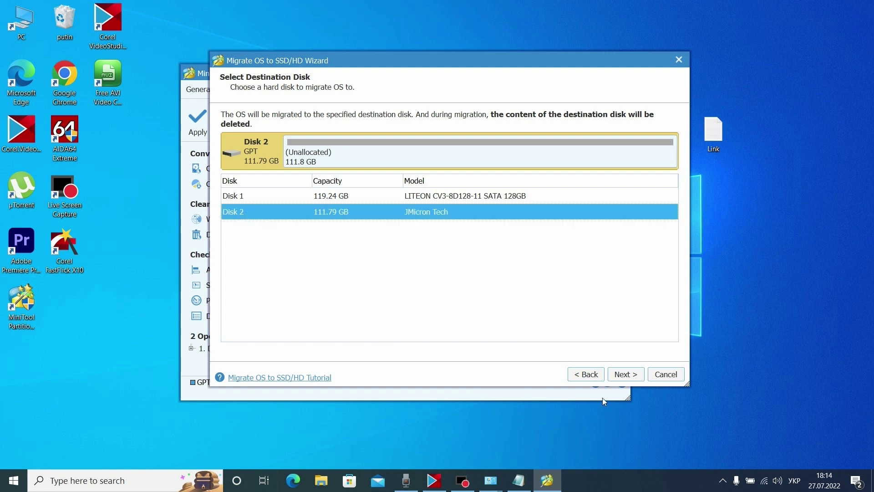
pyautogui.click(631, 376)
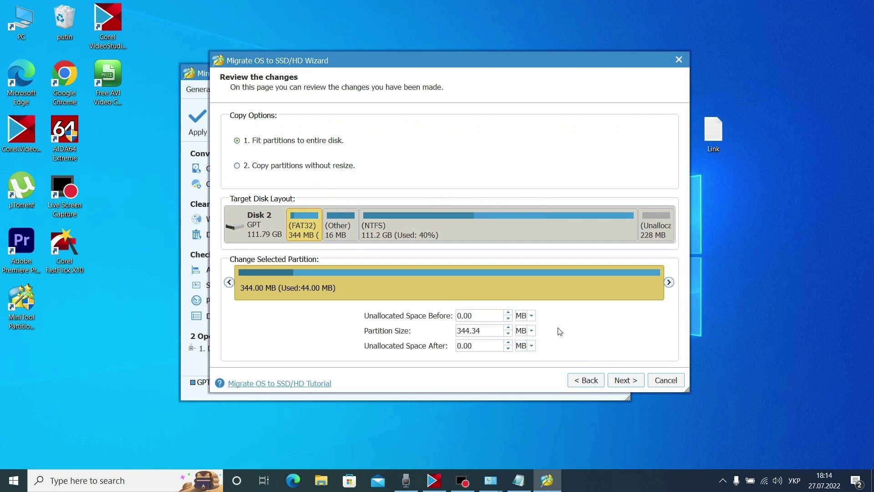
pyautogui.click(625, 380)
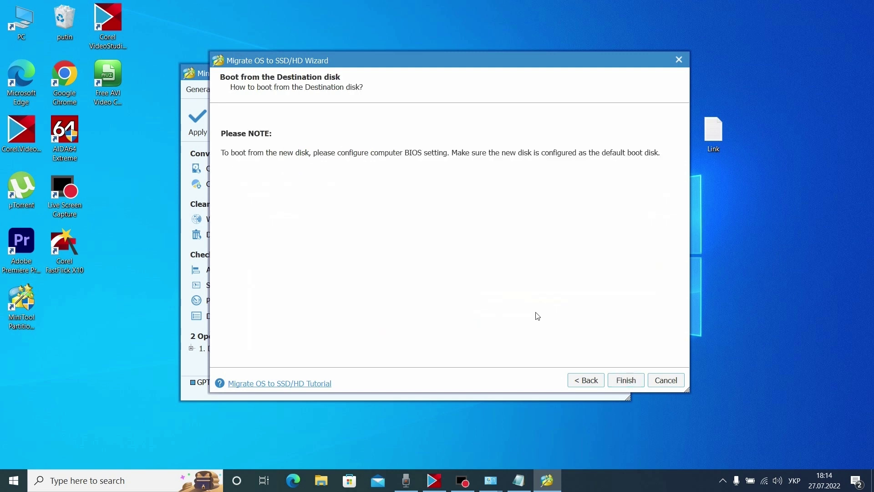
pyautogui.click(627, 385)
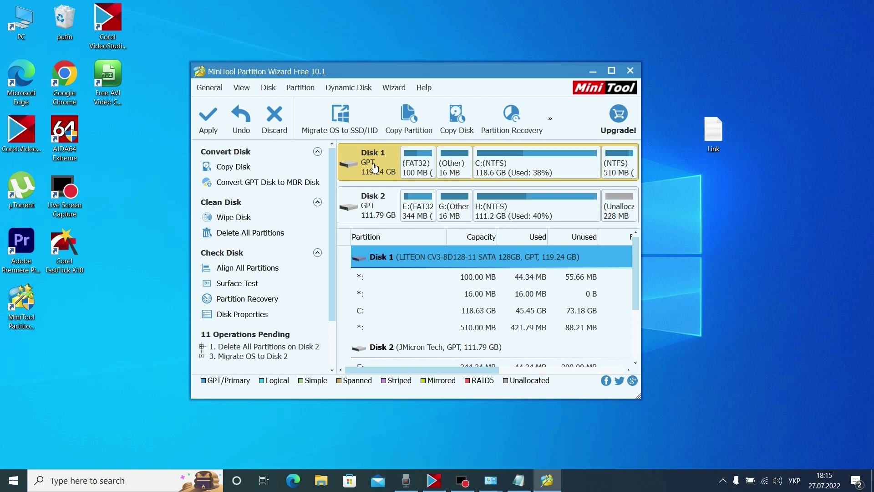
# Apply the 11 pending operations, confirm, and choose Restart Now
pyautogui.click(211, 118)
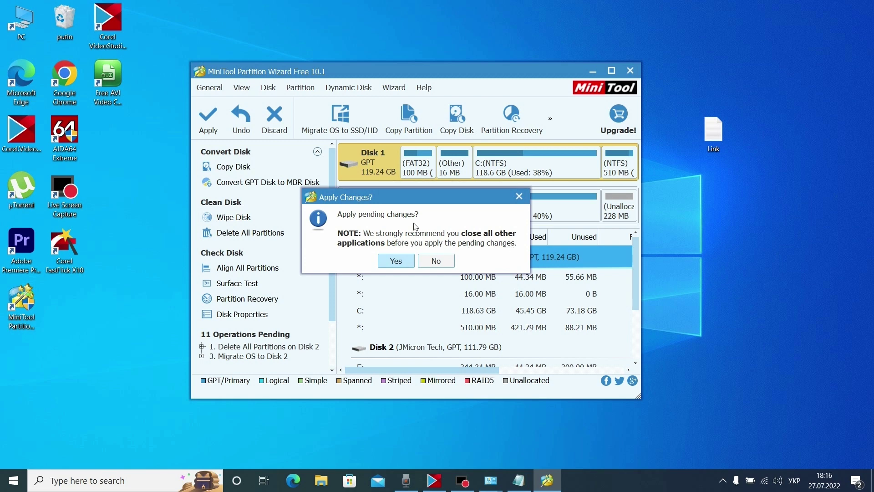
pyautogui.click(395, 261)
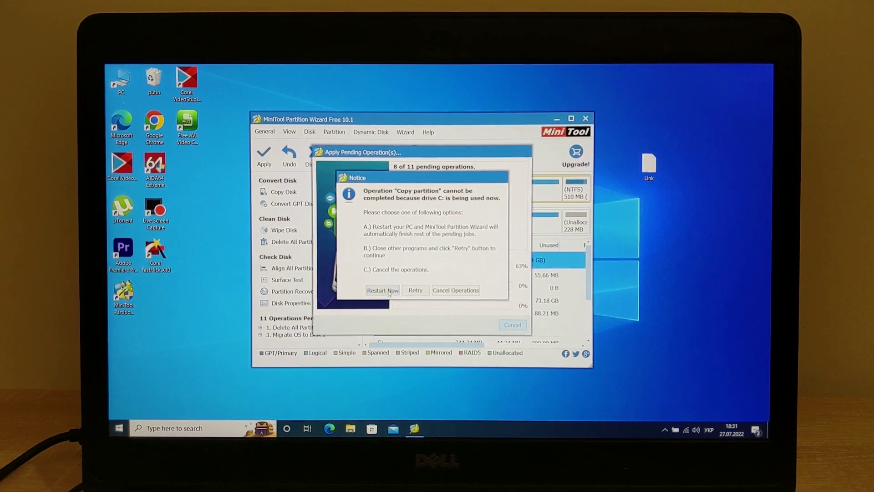
pyautogui.click(362, 297)
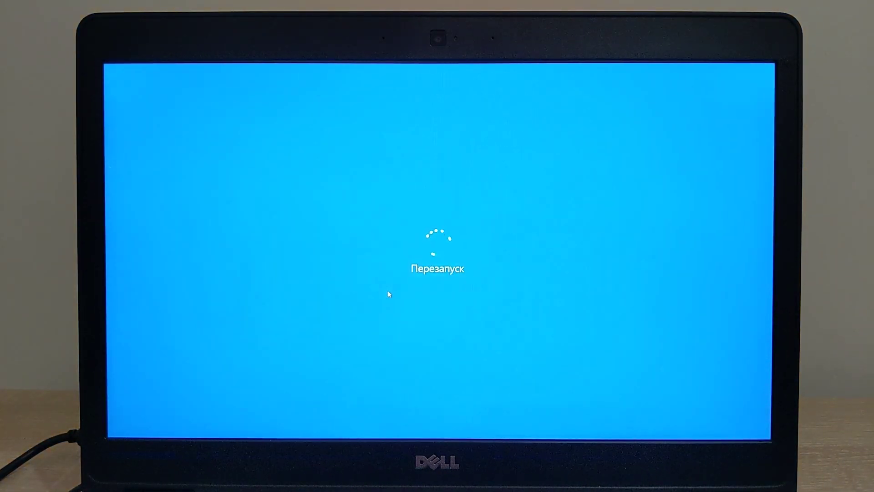